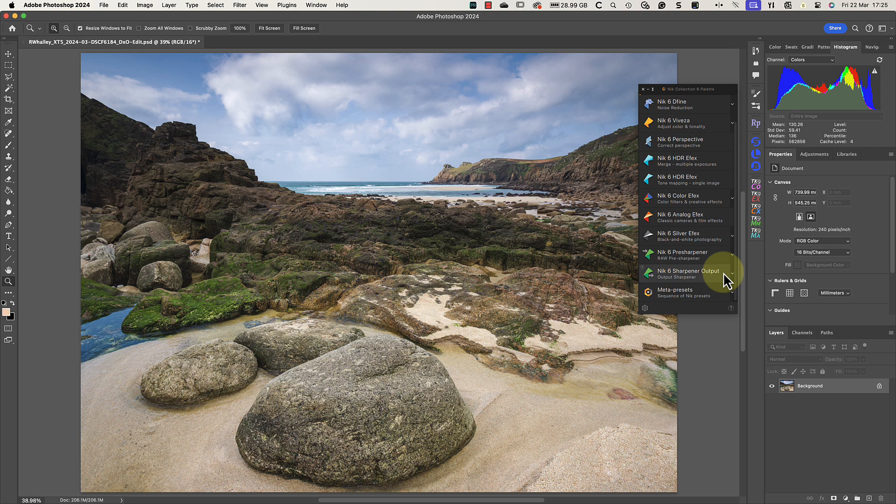
# Open the beach photo in Nik 6 Sharpener Output from the Nik Collection palette
pyautogui.click(724, 272)
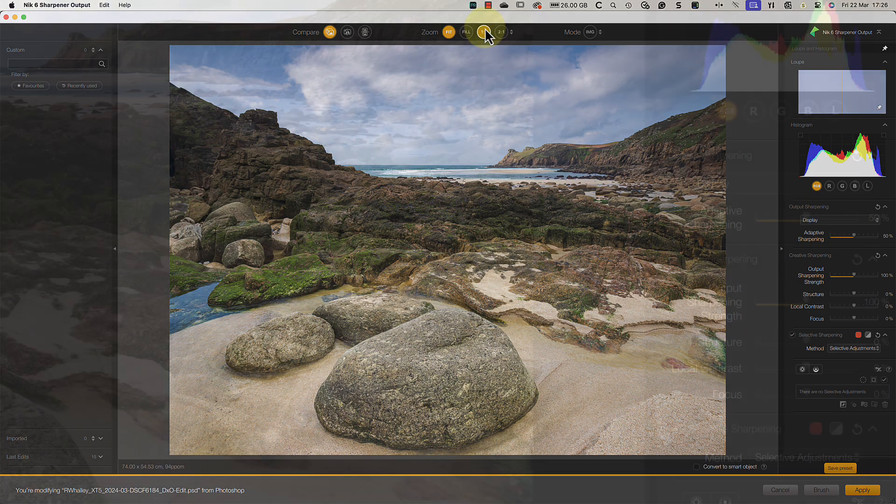
# Set the global Adaptive Sharpening to 0% and Output Sharpening Strength to 97%, judging the effect at 1:1
pyautogui.click(485, 32)
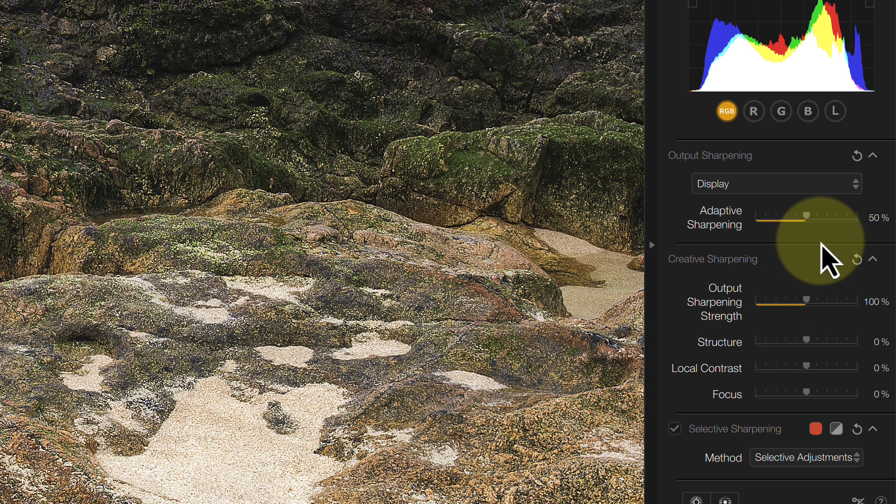
pyautogui.click(808, 217)
pyautogui.moveTo(807, 219); pyautogui.dragTo(752, 220)
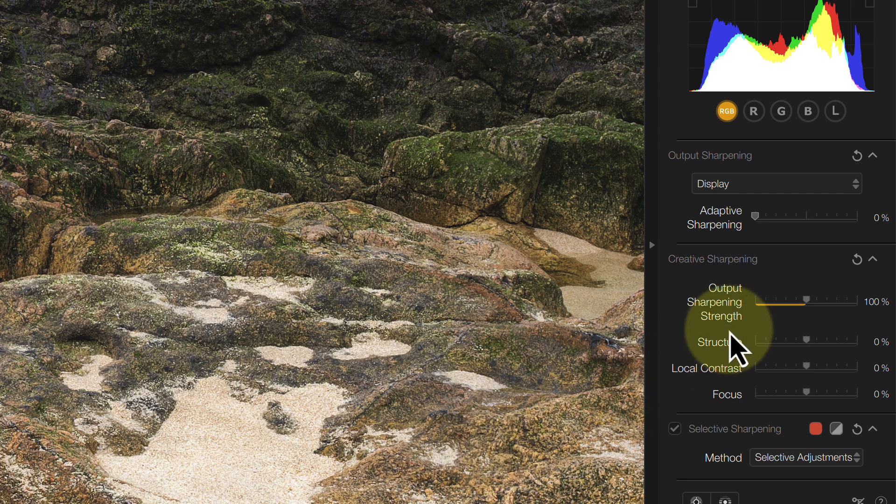
pyautogui.moveTo(808, 305)
pyautogui.mouseDown()
pyautogui.moveTo(725, 314)
pyautogui.moveTo(872, 310)
pyautogui.moveTo(786, 320)
pyautogui.moveTo(810, 320)
pyautogui.moveTo(805, 312)
pyautogui.mouseUp()
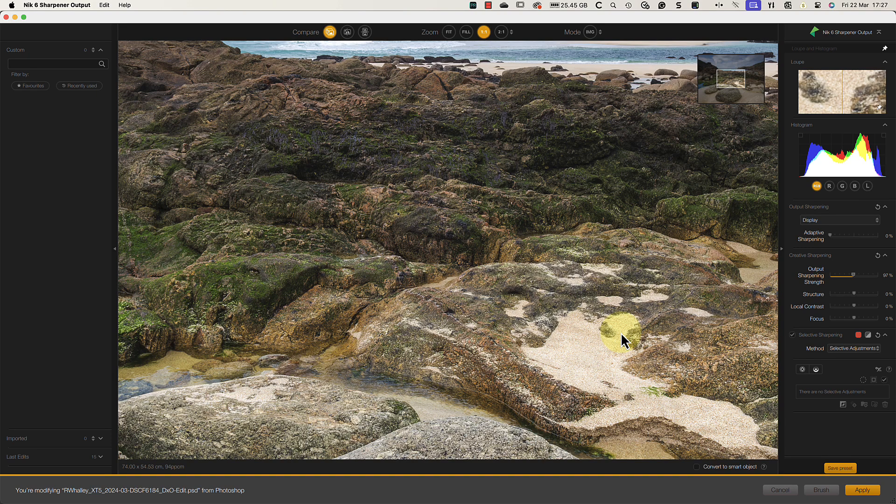
pyautogui.click(450, 36)
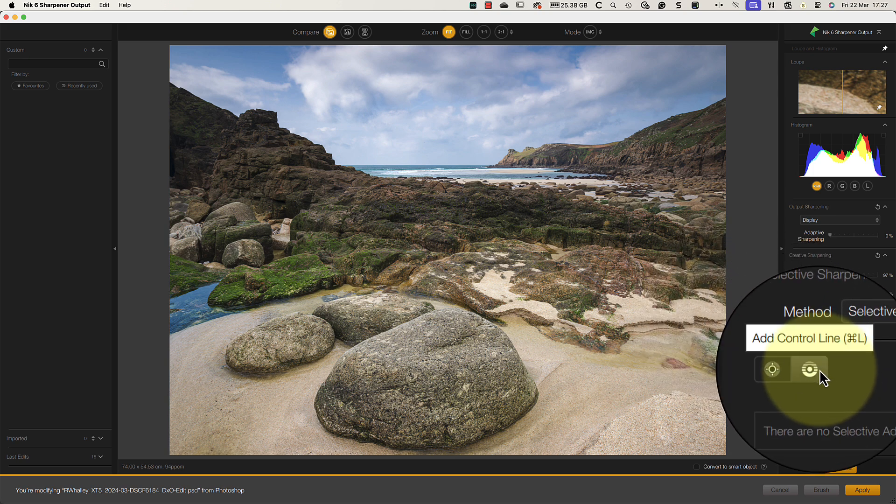
# Add a control line in the sky just above the horizon, fading upward, and sample the foreground rocks as its target tone
pyautogui.click(817, 370)
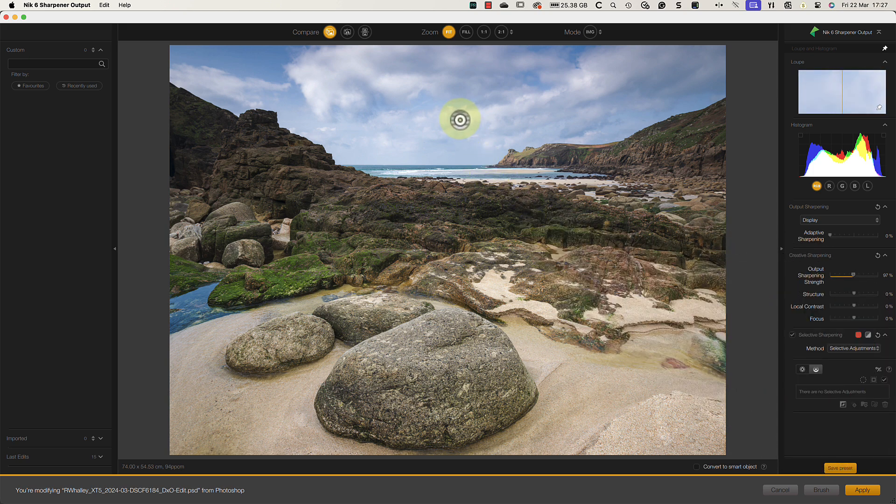
pyautogui.moveTo(461, 144); pyautogui.dragTo(461, 88)
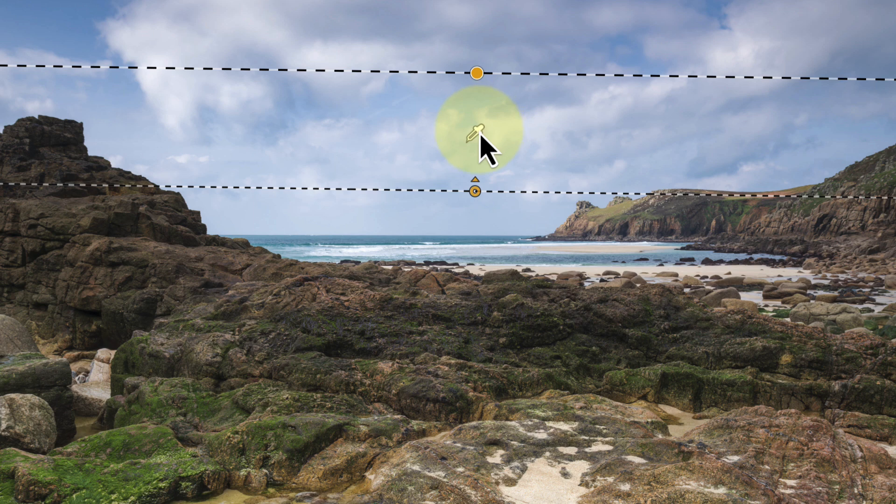
pyautogui.click(482, 136)
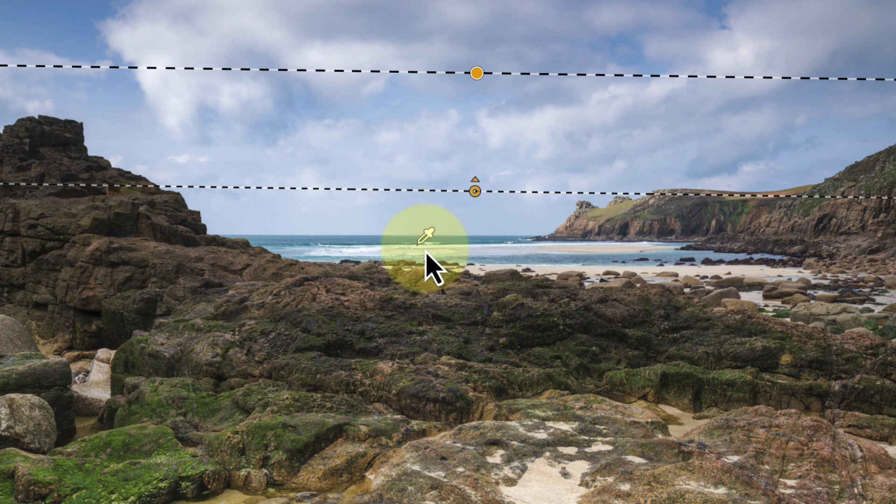
pyautogui.moveTo(426, 250); pyautogui.dragTo(439, 300)
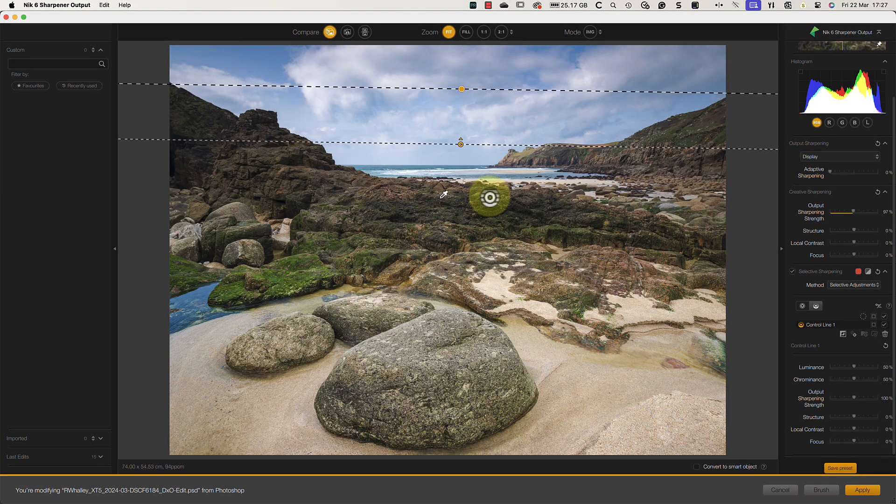
# Refine the control line's mask by resampling the rocks and setting Luminance to 37% and Chrominance to 61% with the mask displayed
pyautogui.click(876, 327)
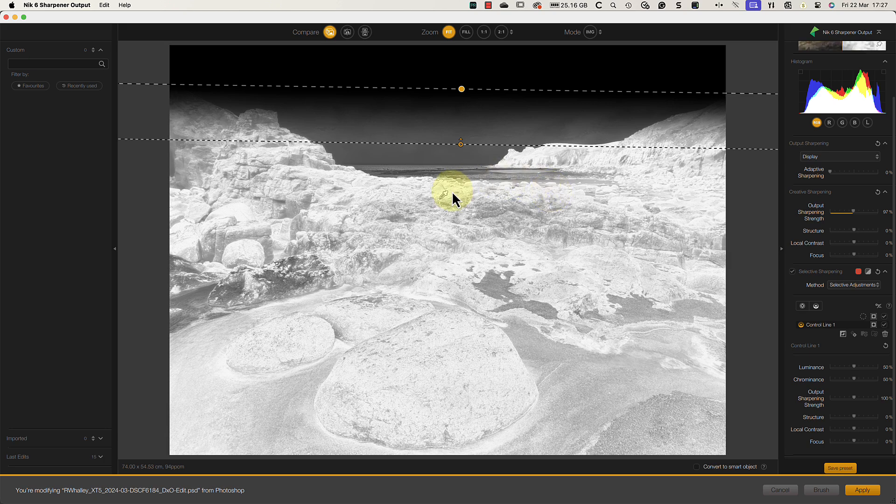
pyautogui.moveTo(444, 194); pyautogui.dragTo(453, 190)
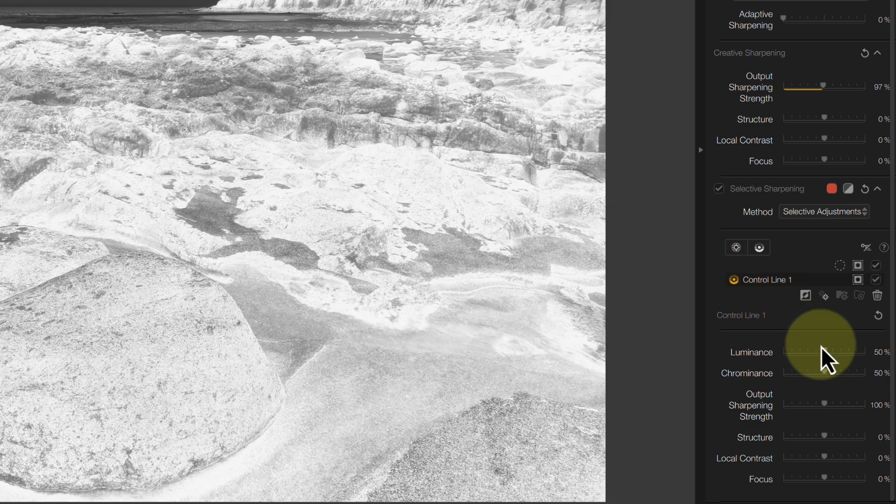
pyautogui.moveTo(826, 355); pyautogui.dragTo(859, 380)
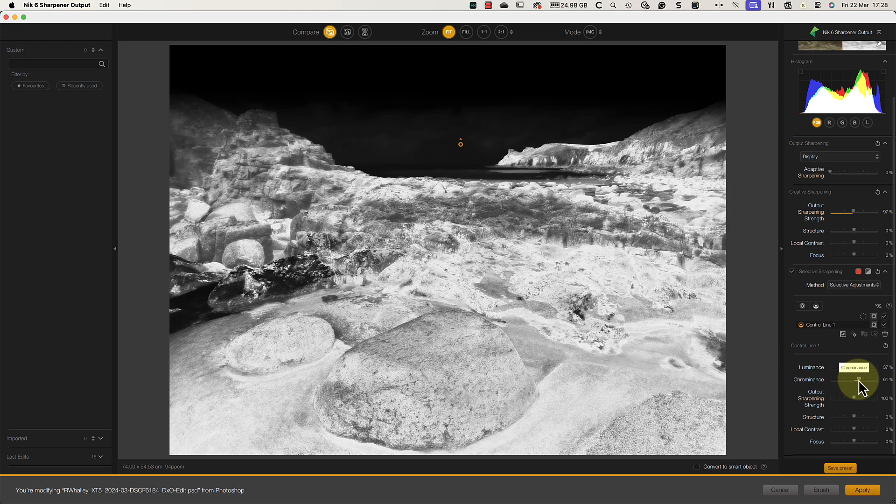
pyautogui.click(873, 326)
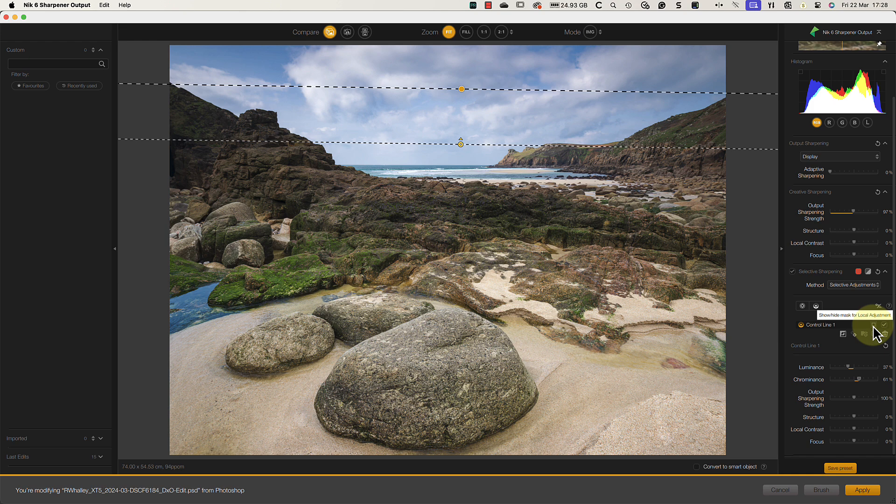
# Set the control line's Structure to 31% and Local Contrast to 33%, checking the rock detail at 1:1
pyautogui.click(485, 30)
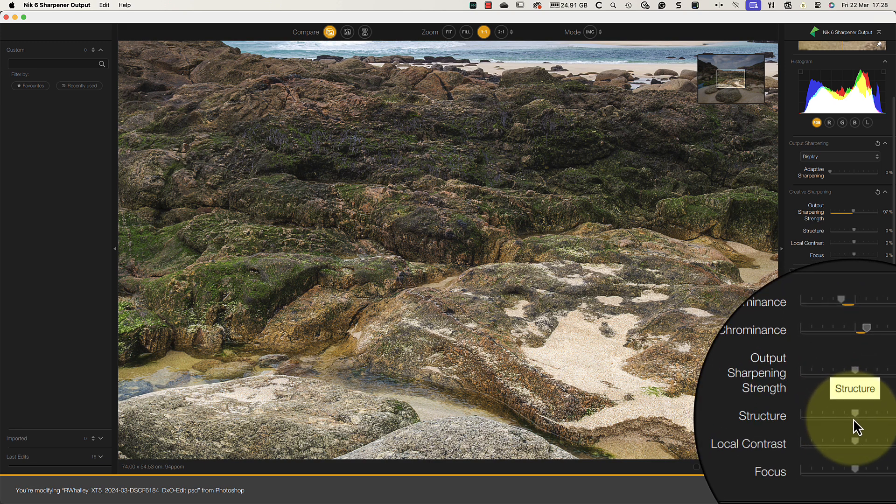
pyautogui.moveTo(854, 419)
pyautogui.mouseDown()
pyautogui.moveTo(861, 416)
pyautogui.moveTo(861, 428)
pyautogui.mouseUp()
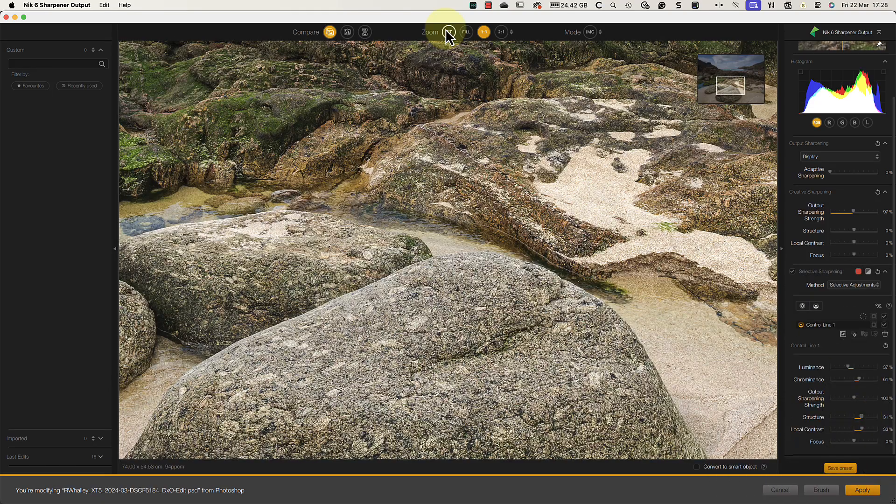
pyautogui.click(448, 32)
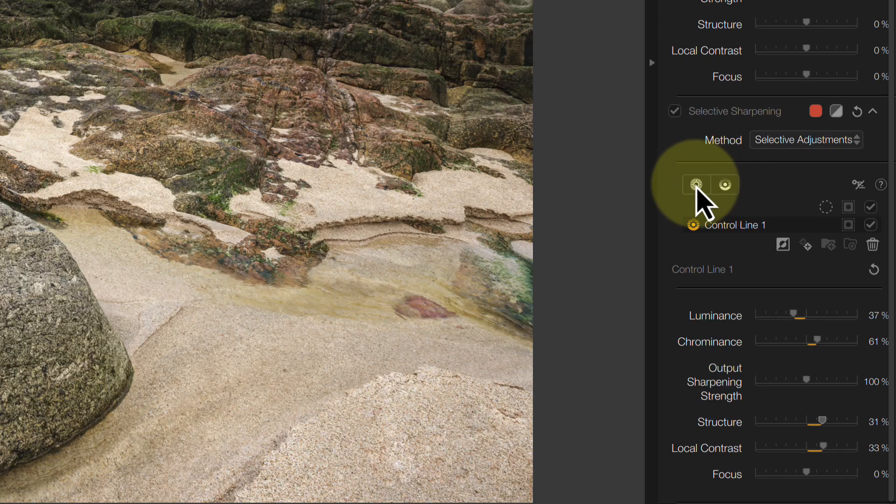
# Place a control point on the large foreground boulder, then enlarge and reposition it with its mask displayed to cover the boulder
pyautogui.click(697, 185)
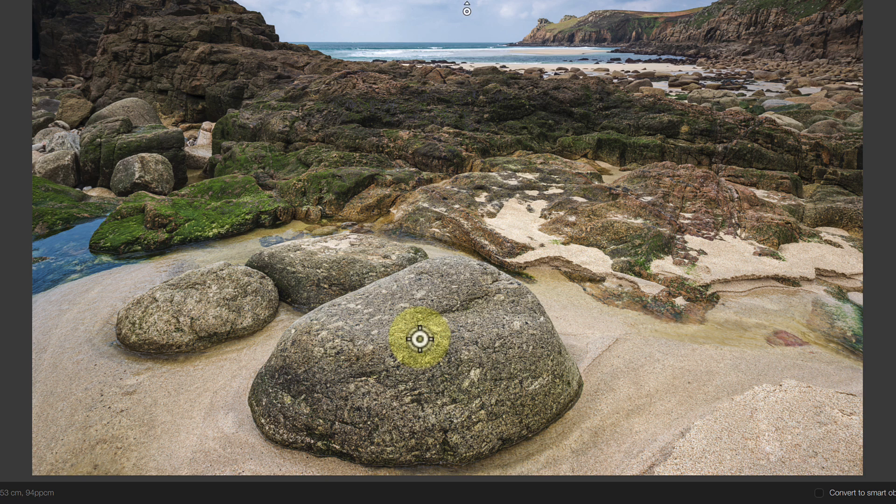
pyautogui.click(420, 337)
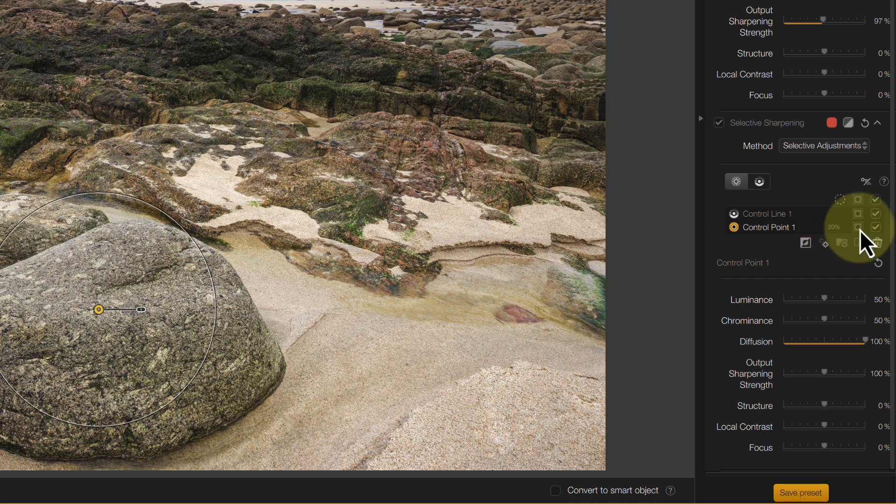
pyautogui.click(859, 229)
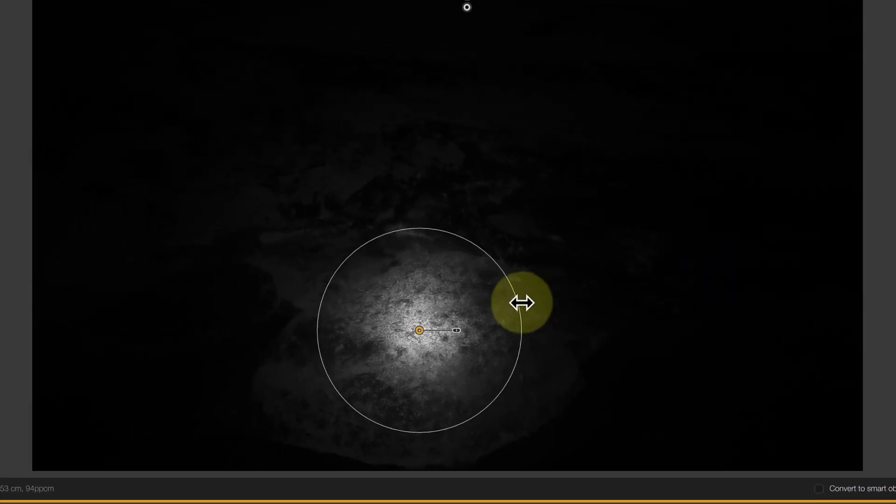
pyautogui.moveTo(475, 300); pyautogui.dragTo(567, 304)
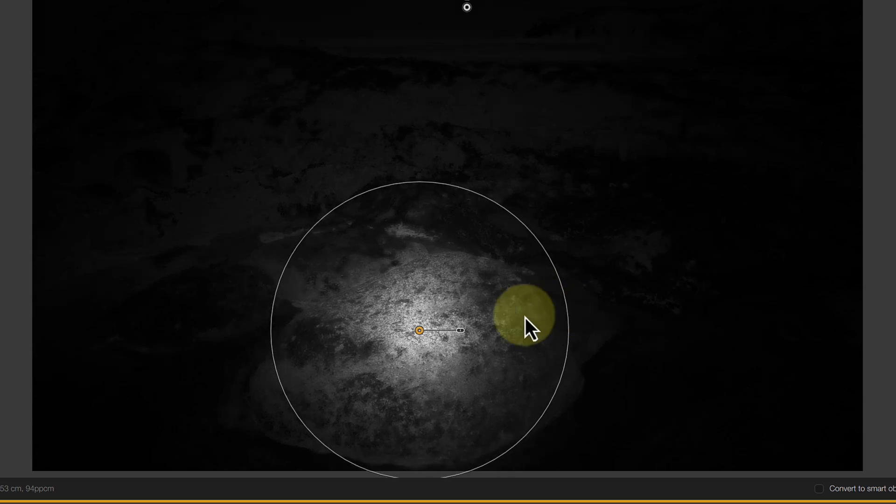
pyautogui.moveTo(419, 331); pyautogui.dragTo(424, 325)
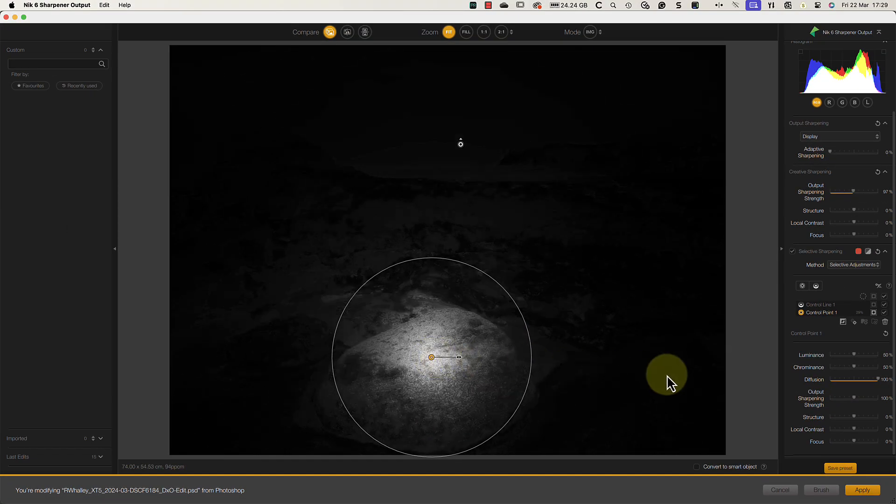
# Set the boulder control point's Luminance to 33%, Chrominance to 45%, Structure to 25% and Local Contrast to 19%
pyautogui.moveTo(856, 356)
pyautogui.mouseDown()
pyautogui.moveTo(849, 359)
pyautogui.moveTo(858, 368)
pyautogui.mouseUp()
pyautogui.click(874, 312)
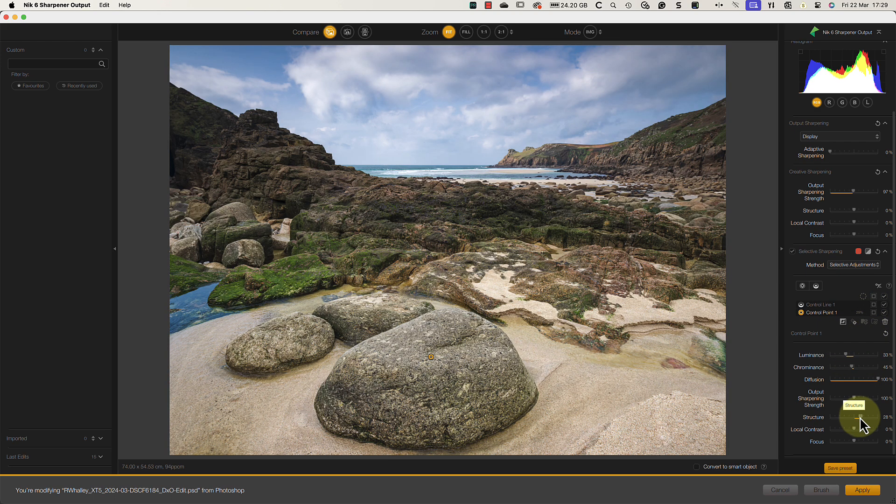
pyautogui.moveTo(860, 416); pyautogui.dragTo(859, 428)
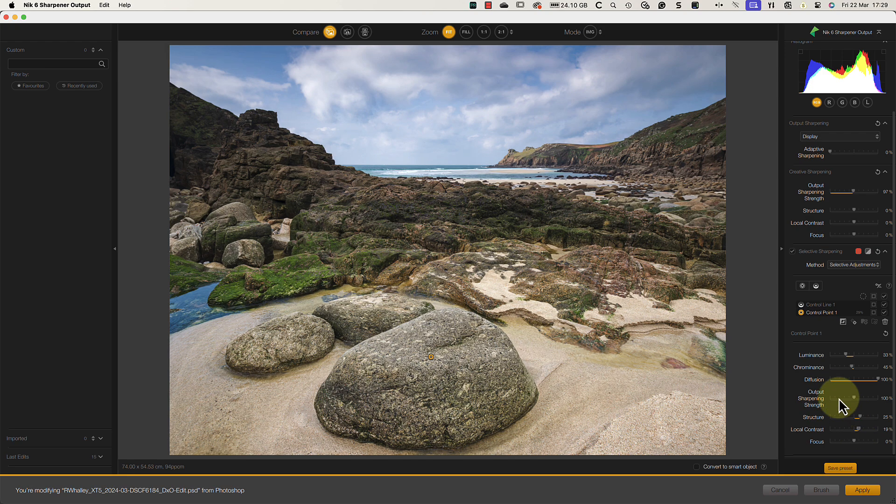
# Compare the boulder's sharpening before and after at 1:1 by sweeping the split view across it
pyautogui.click(486, 32)
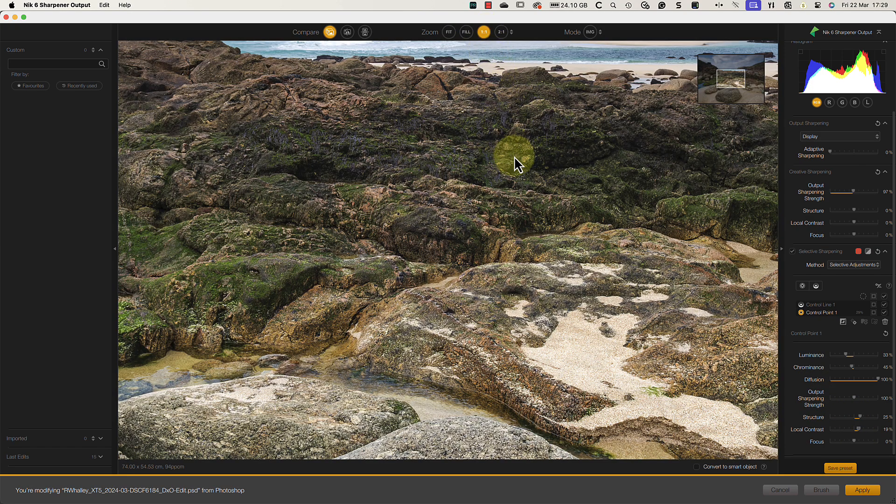
pyautogui.moveTo(735, 83); pyautogui.dragTo(732, 94)
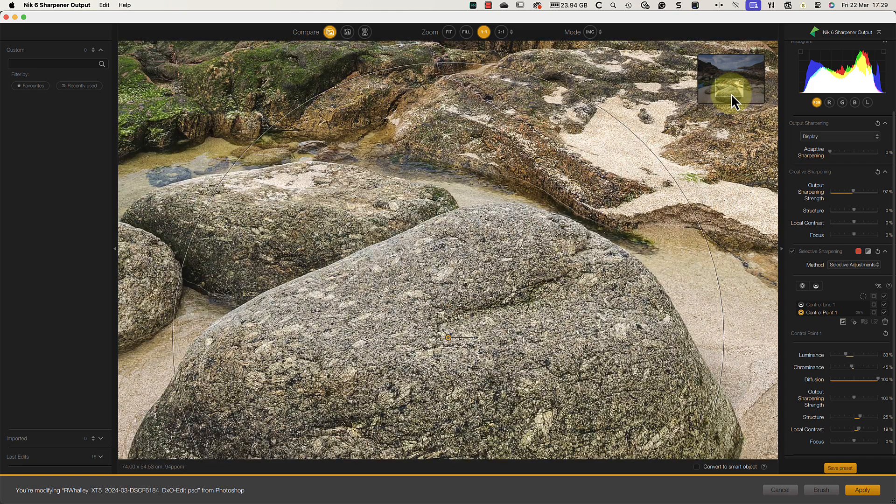
pyautogui.click(351, 32)
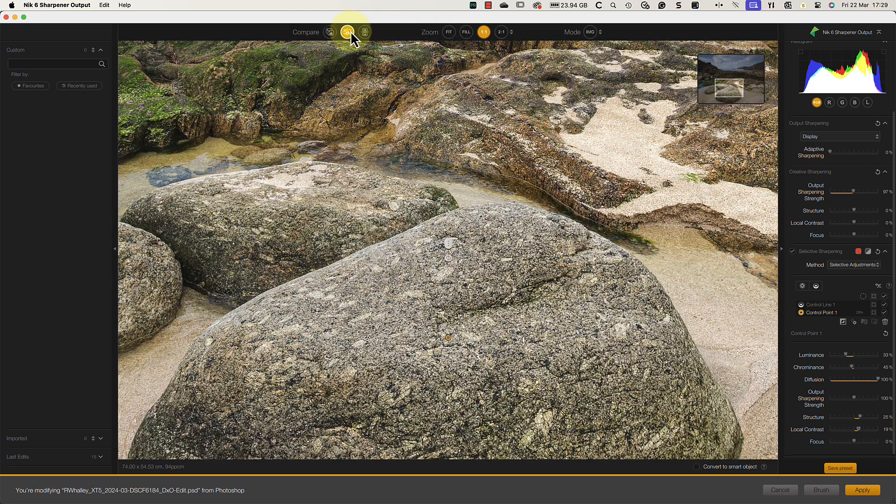
pyautogui.moveTo(449, 243); pyautogui.dragTo(707, 253)
pyautogui.moveTo(484, 247); pyautogui.dragTo(460, 245)
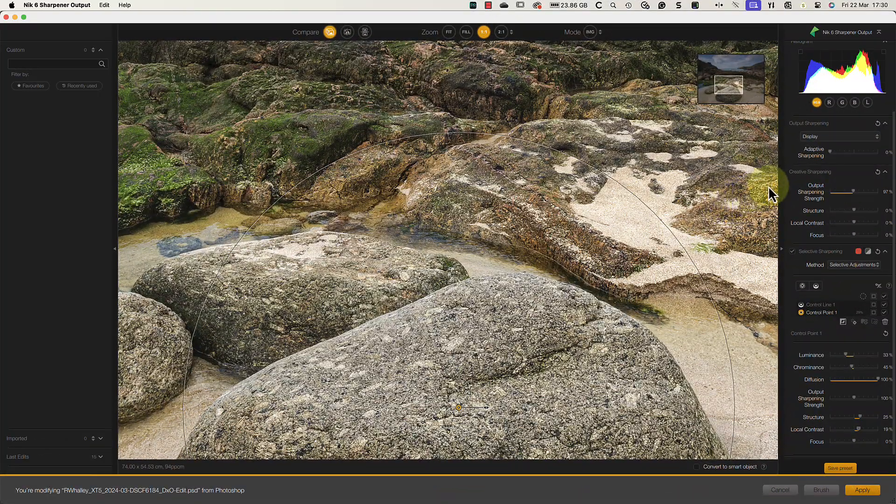
# Raise the global Adaptive Sharpening to 26% and check the whole image
pyautogui.moveTo(831, 151); pyautogui.dragTo(850, 152)
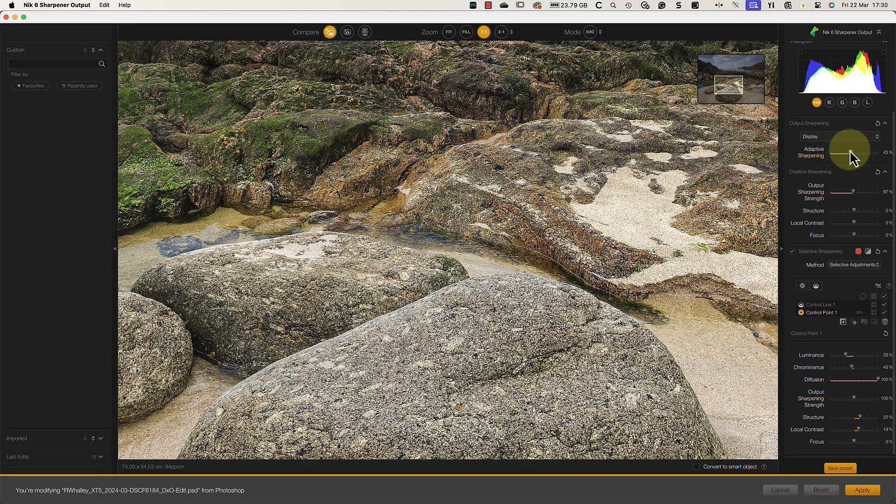
pyautogui.moveTo(850, 152); pyautogui.dragTo(844, 153)
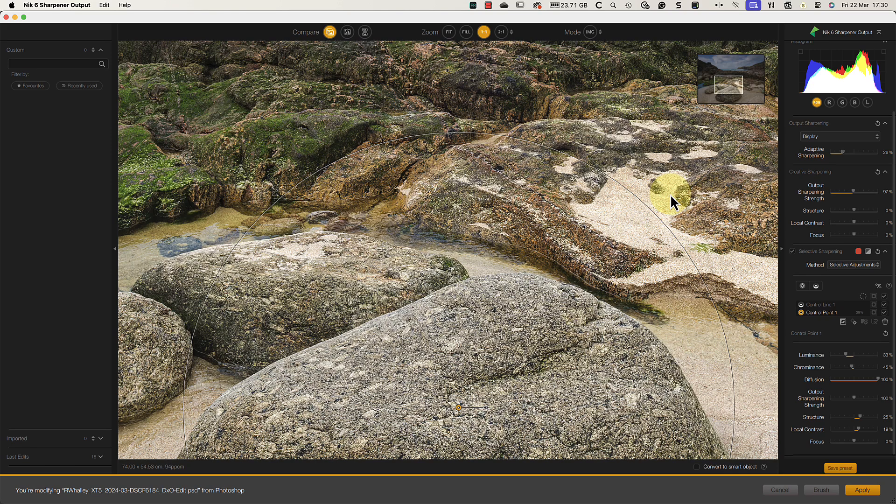
pyautogui.click(449, 32)
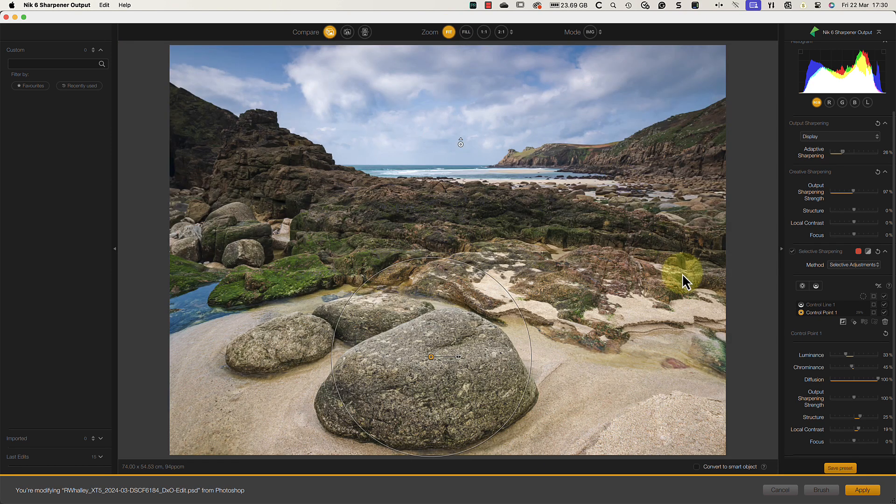